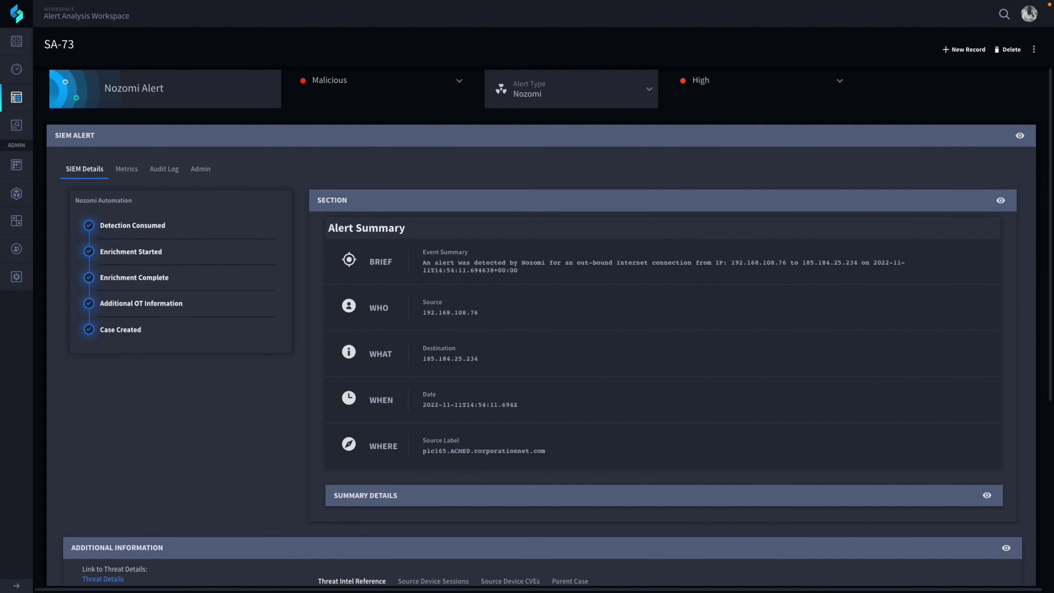
click(429, 501)
scroll(429, 504, down, 10)
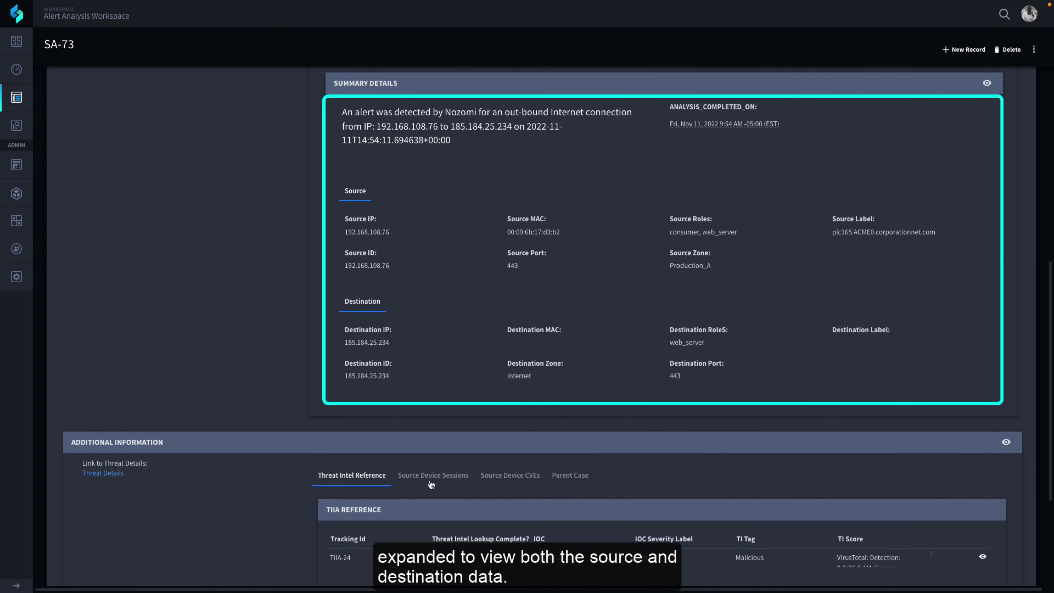
click(437, 85)
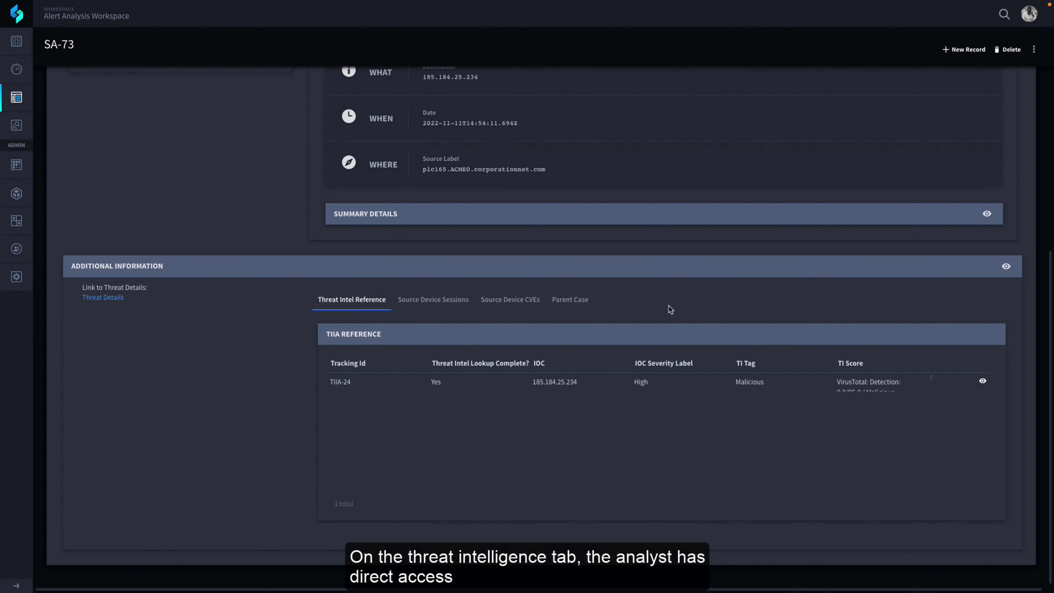
click(981, 382)
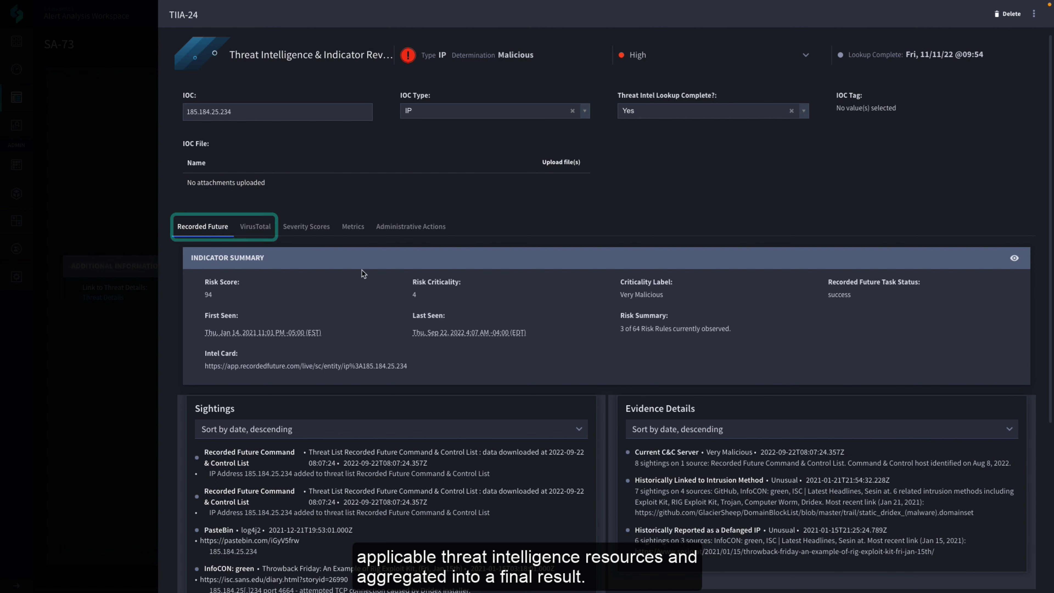
click(329, 237)
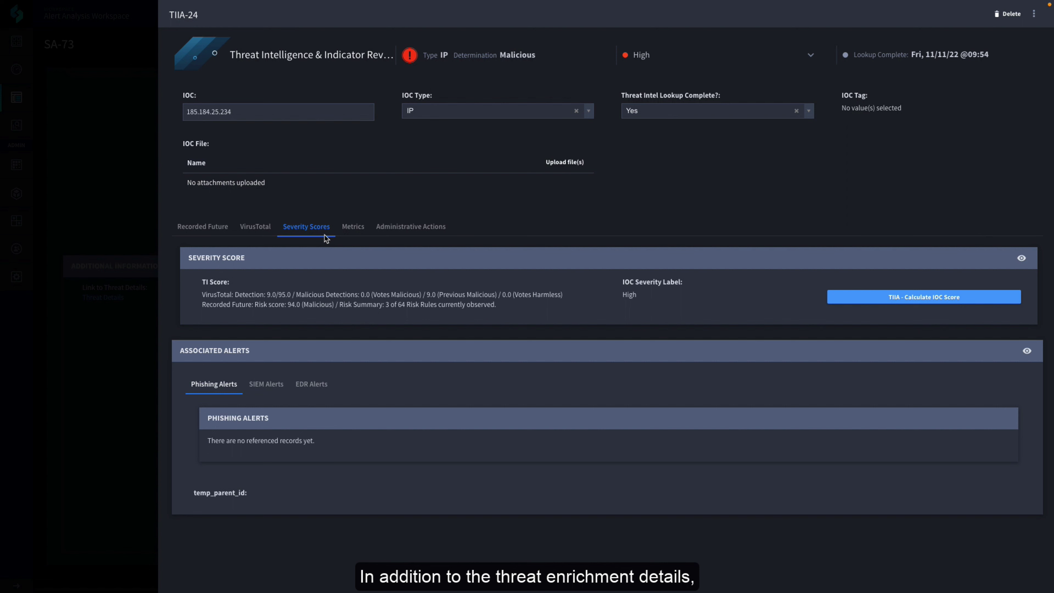
click(142, 235)
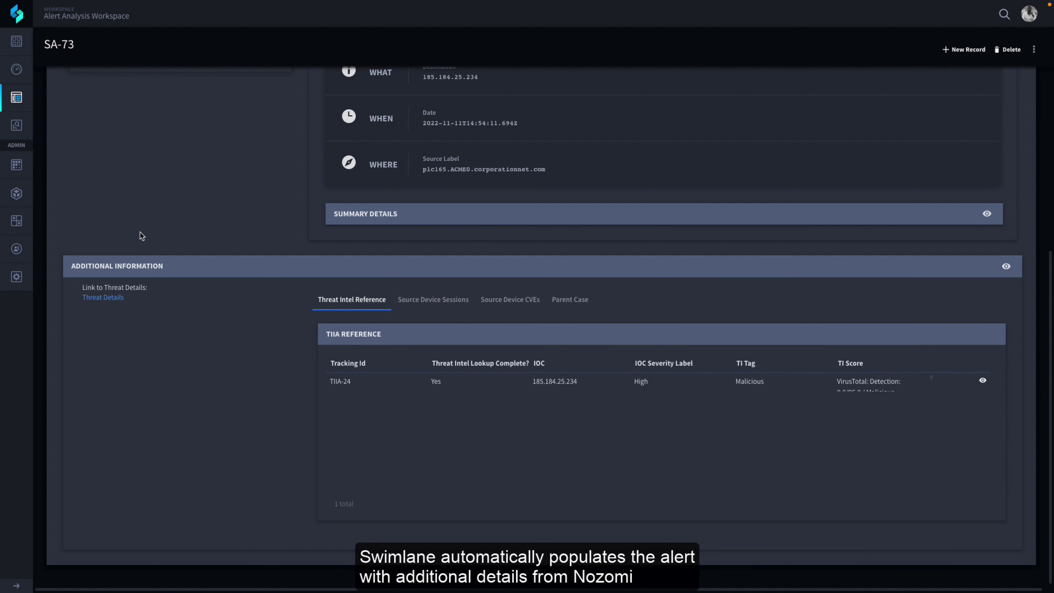
Step: Review the source device's sessions and CVEs, then view parent case AIM-27 (New, High, Malicious)
click(423, 307)
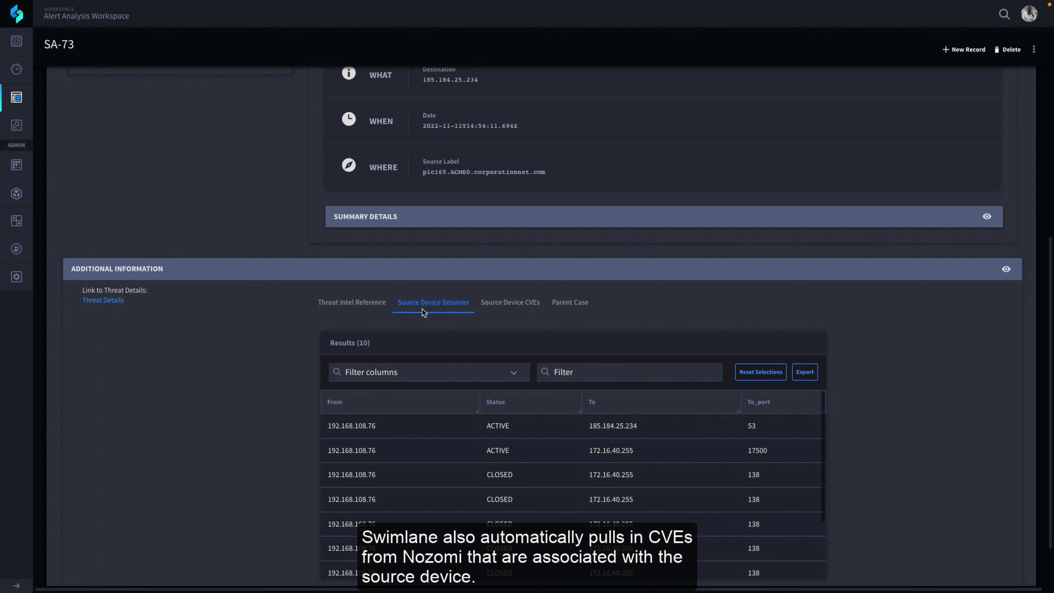
click(505, 312)
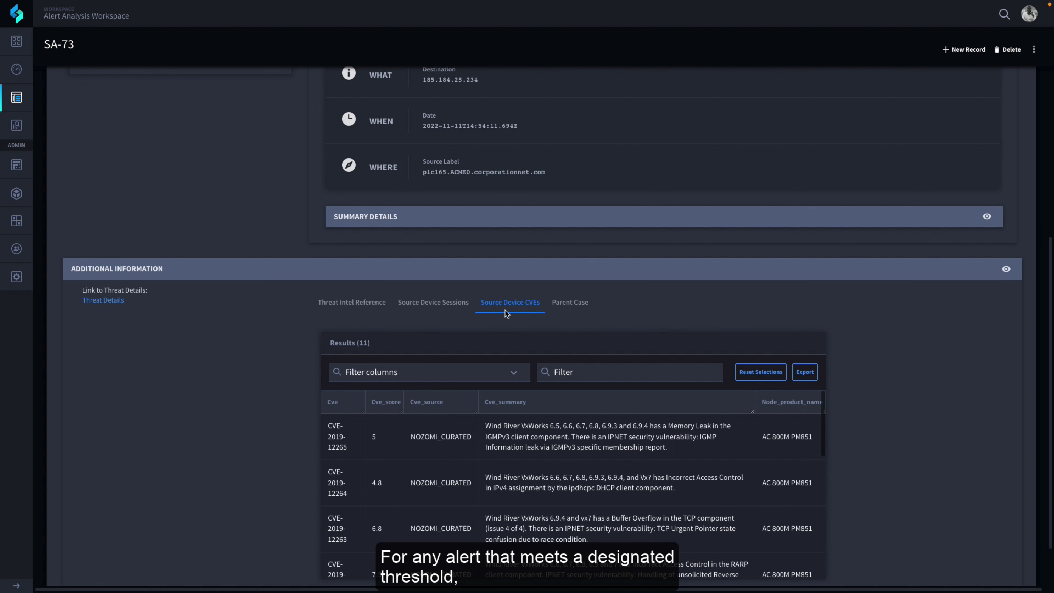
click(563, 312)
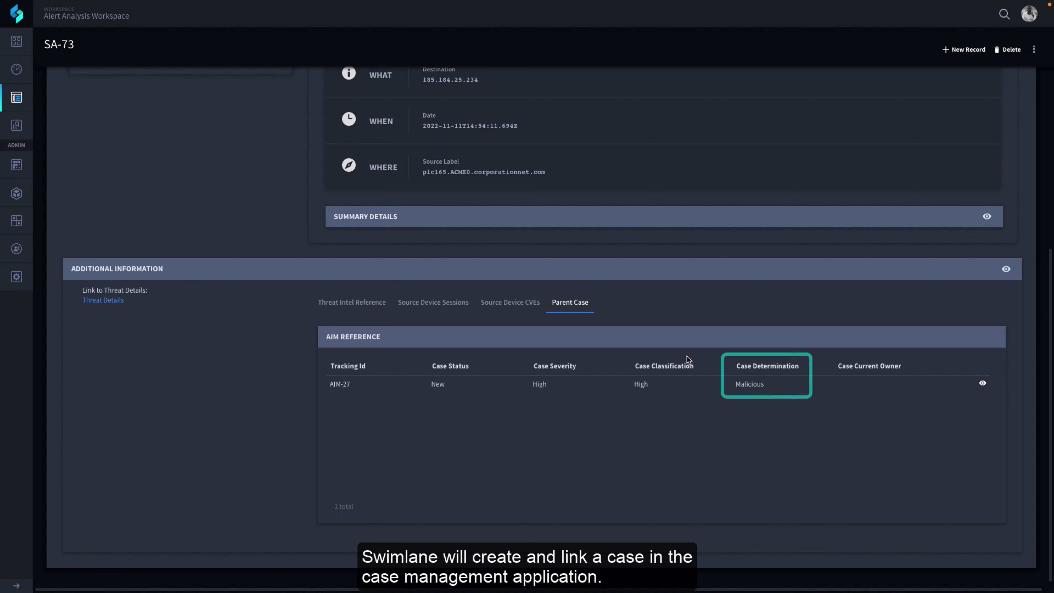
Step: Open case AIM-27, claim it, and tick both review checklist items to complete Preparation
click(982, 383)
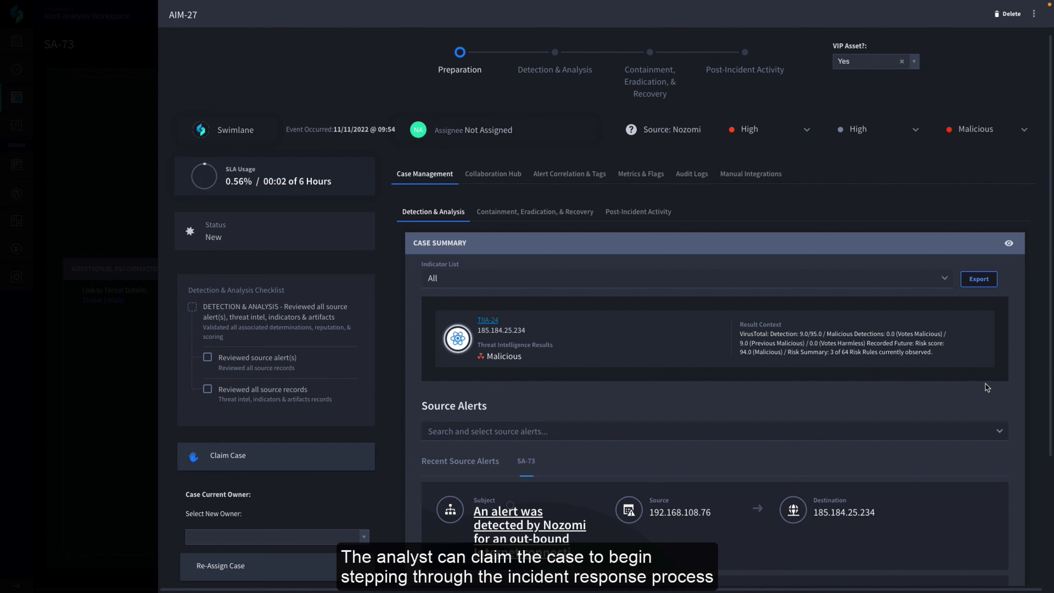
click(313, 466)
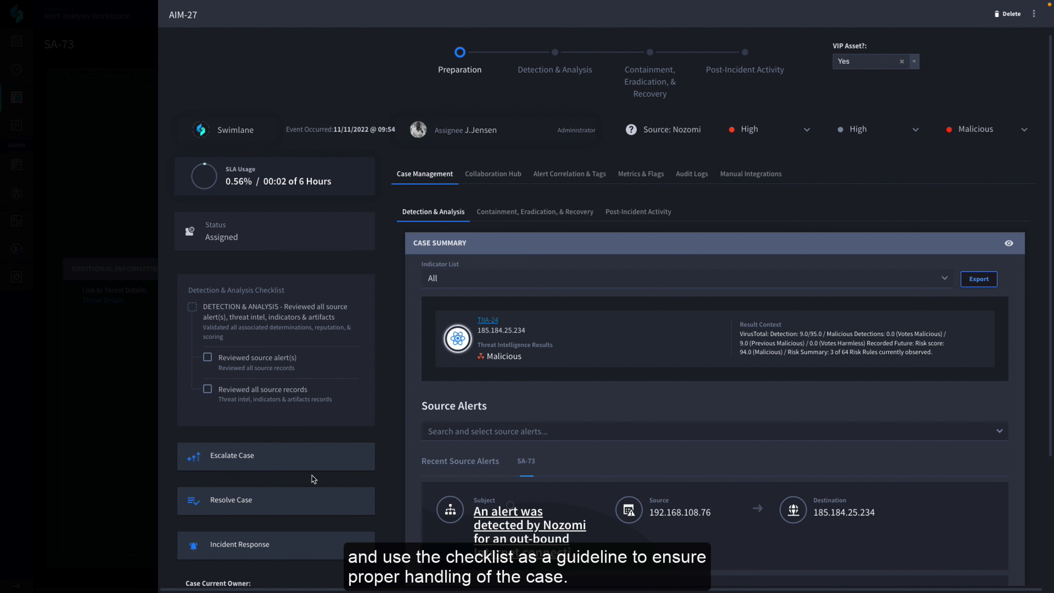
click(208, 359)
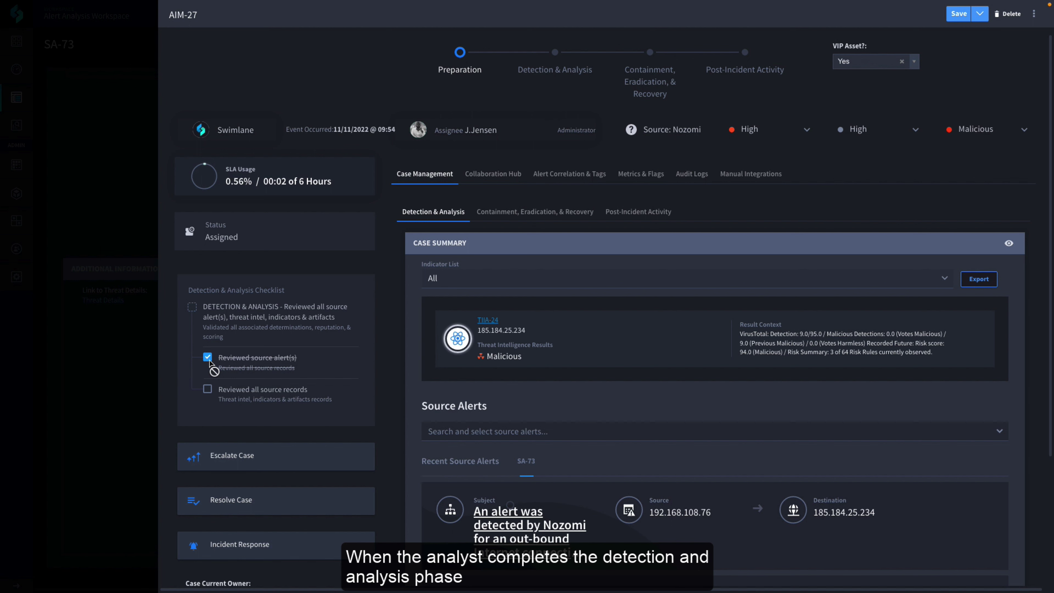
click(208, 391)
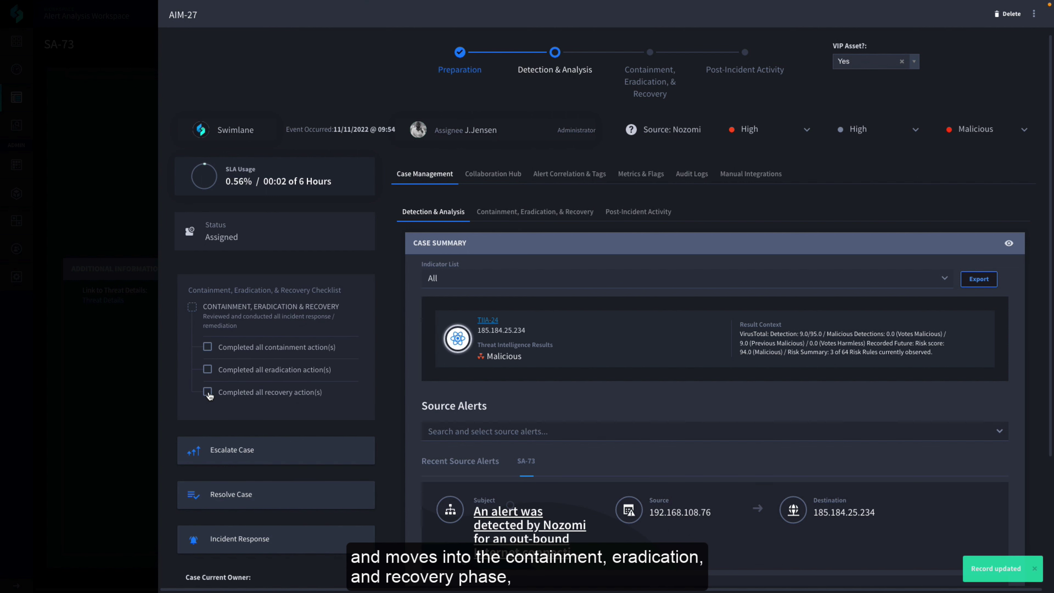
Step: Block 185.184.25.234 at the firewall, search the SIEM, deploy a decoy host and create a ticket
click(550, 212)
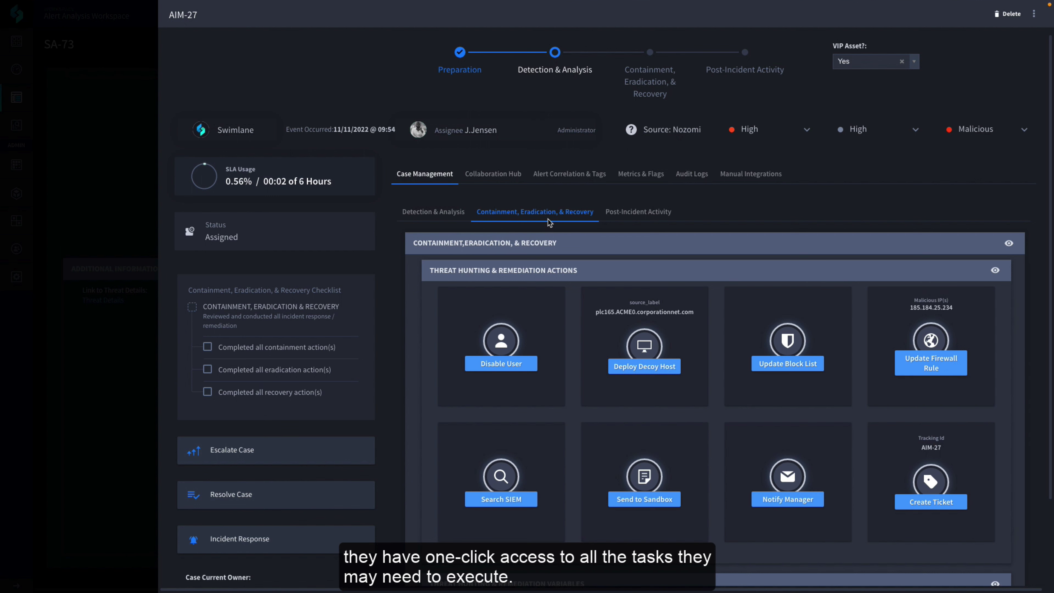
click(904, 374)
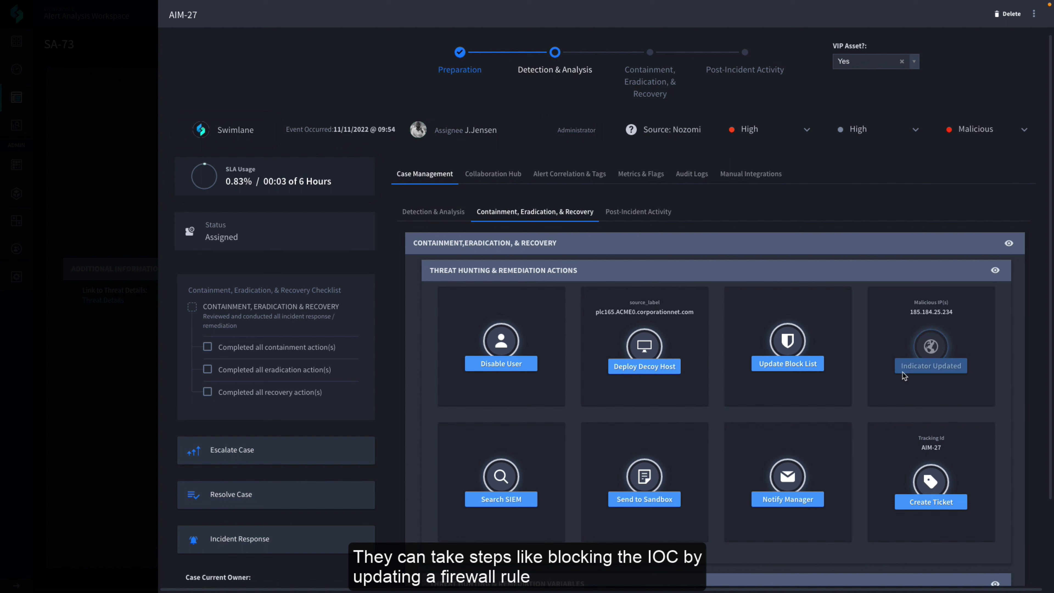
click(500, 499)
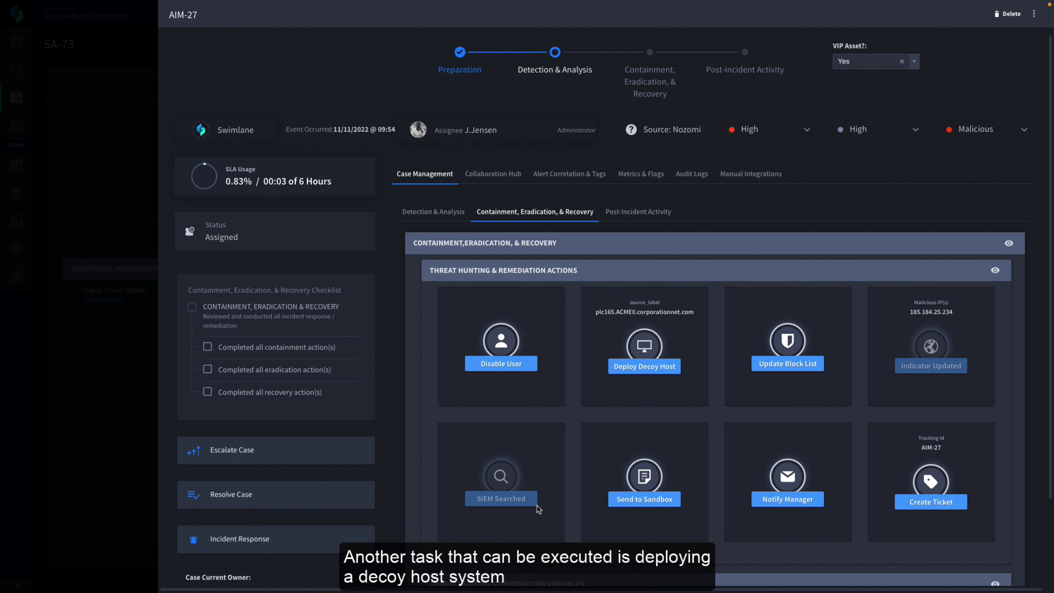
click(612, 372)
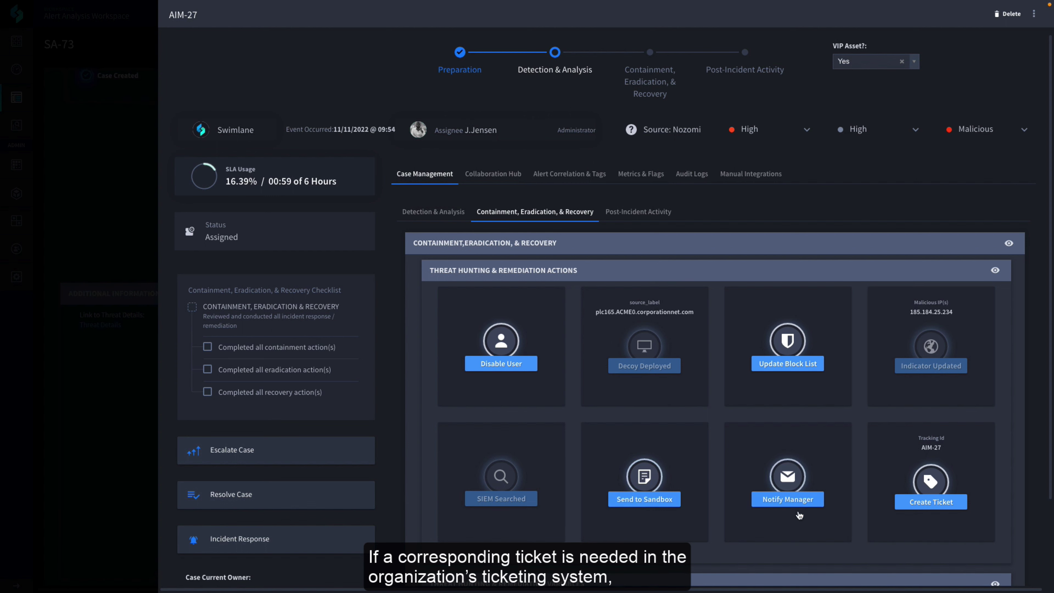
click(906, 506)
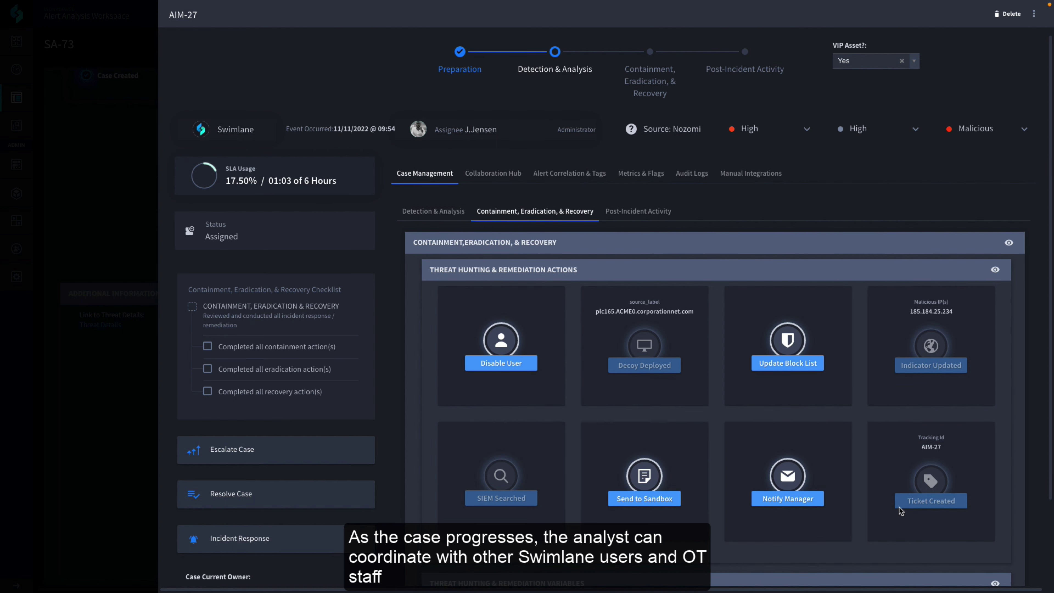
Step: Post the pasted status update comment in the Collaboration Hub, check Messaging Platform, then close the case
click(511, 176)
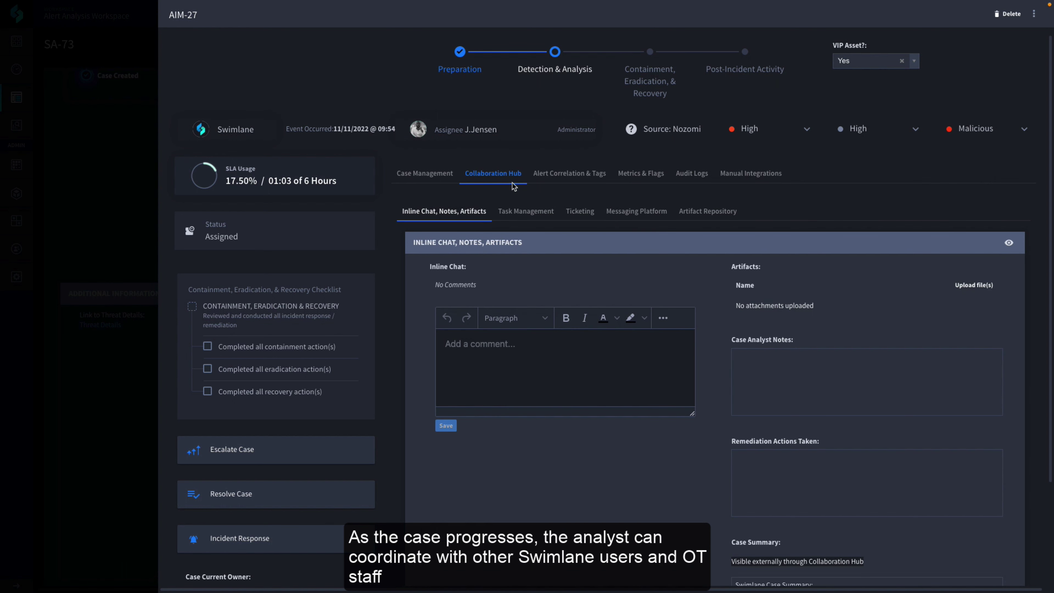
click(540, 347)
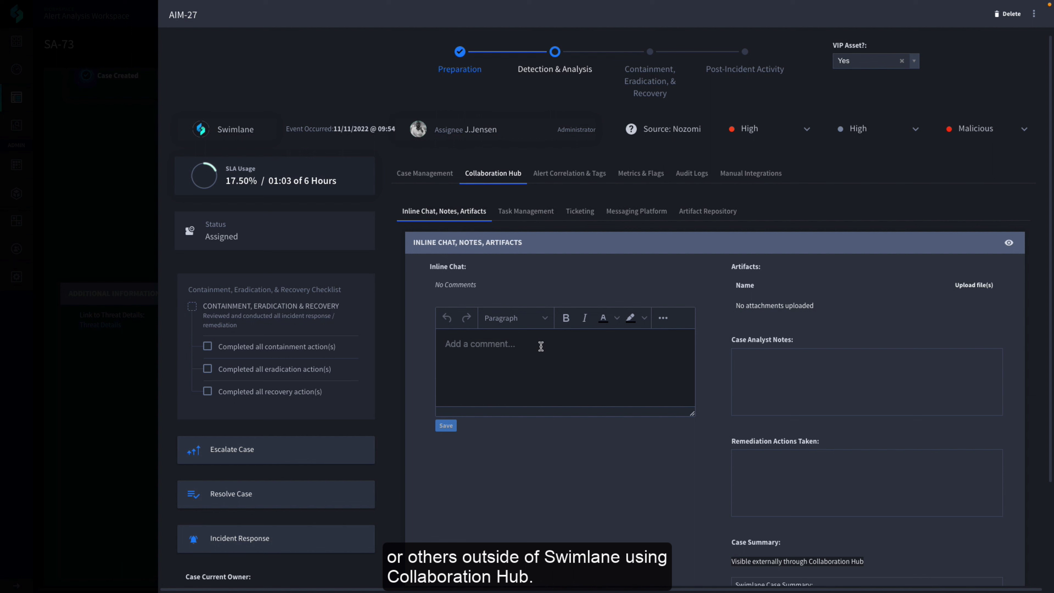
text(Team, I have added the firewall block, executed the SIEM search, deployed the decoy and created a ticket for remediation.)
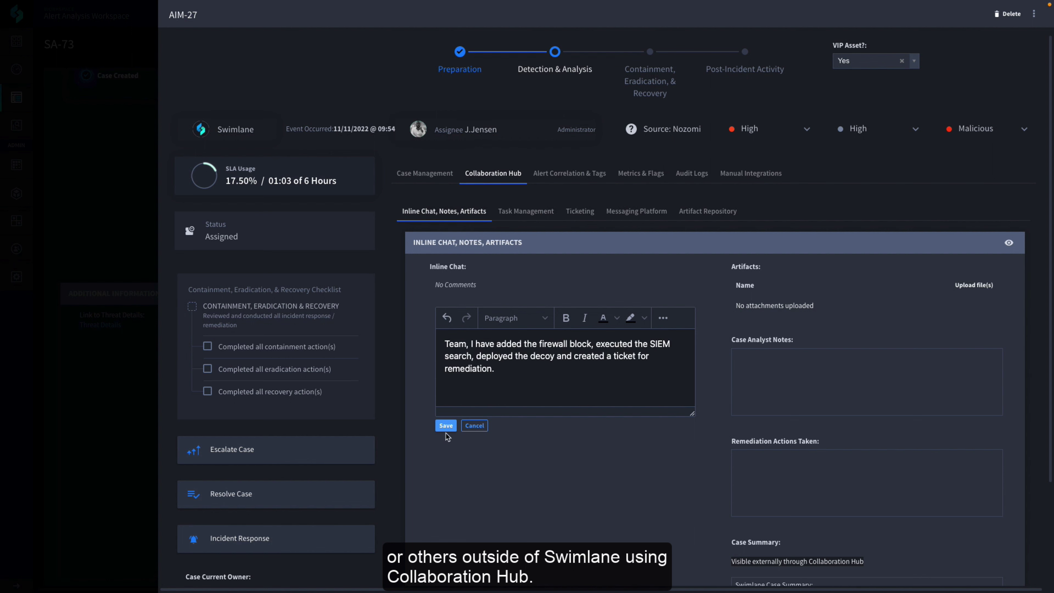
click(446, 425)
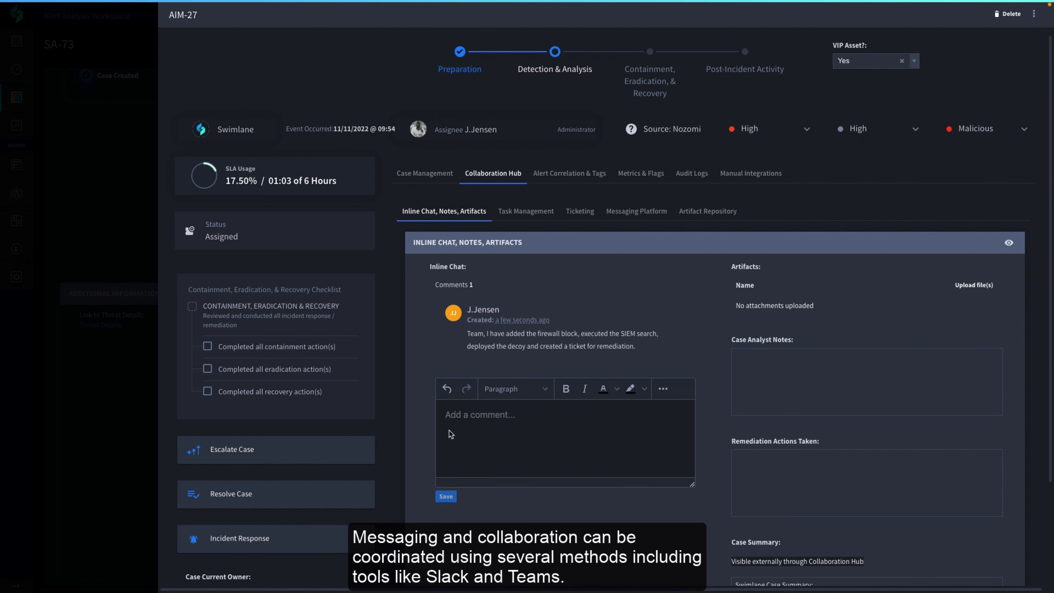
click(634, 222)
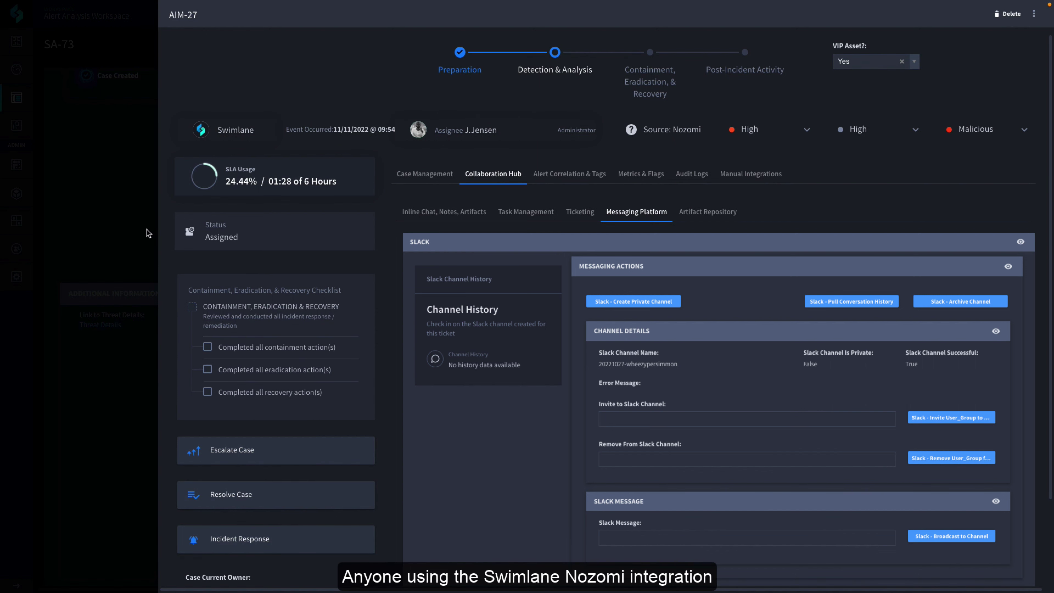
click(134, 233)
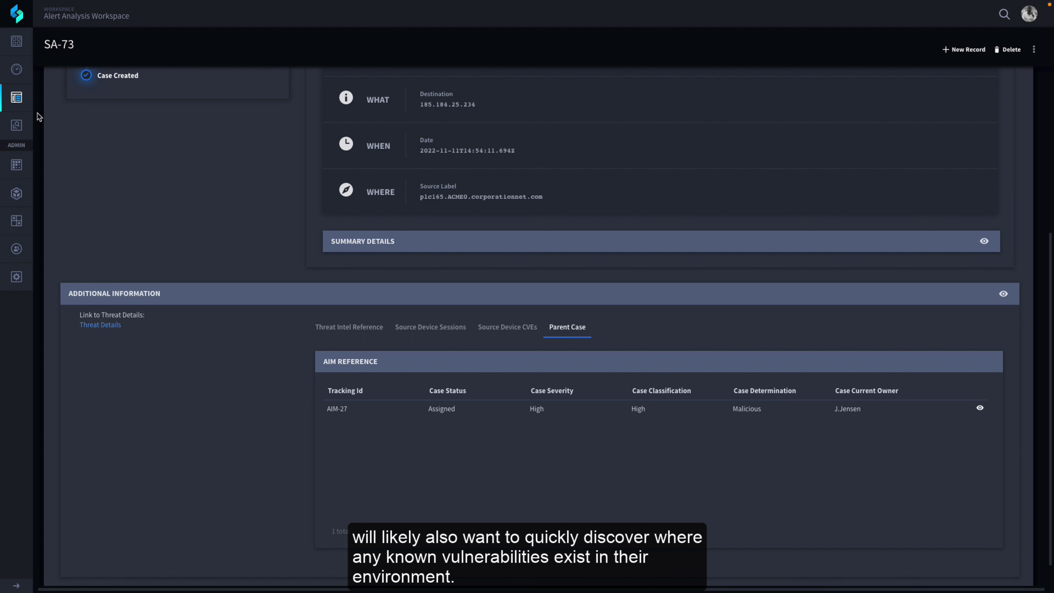
Step: Switch to the NCM Search CVE Workspace and start a new record
click(19, 46)
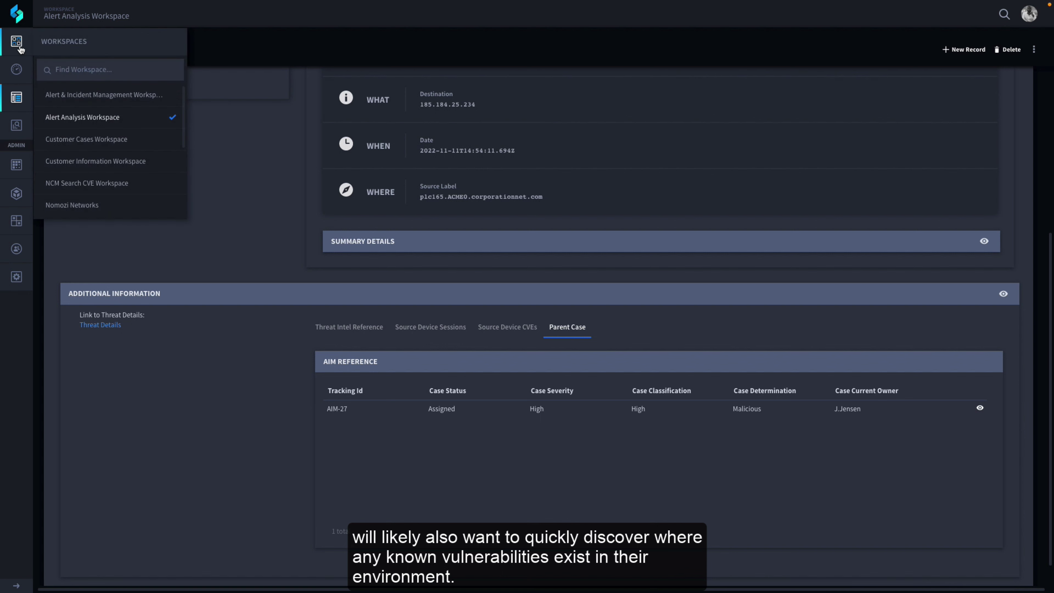
click(64, 187)
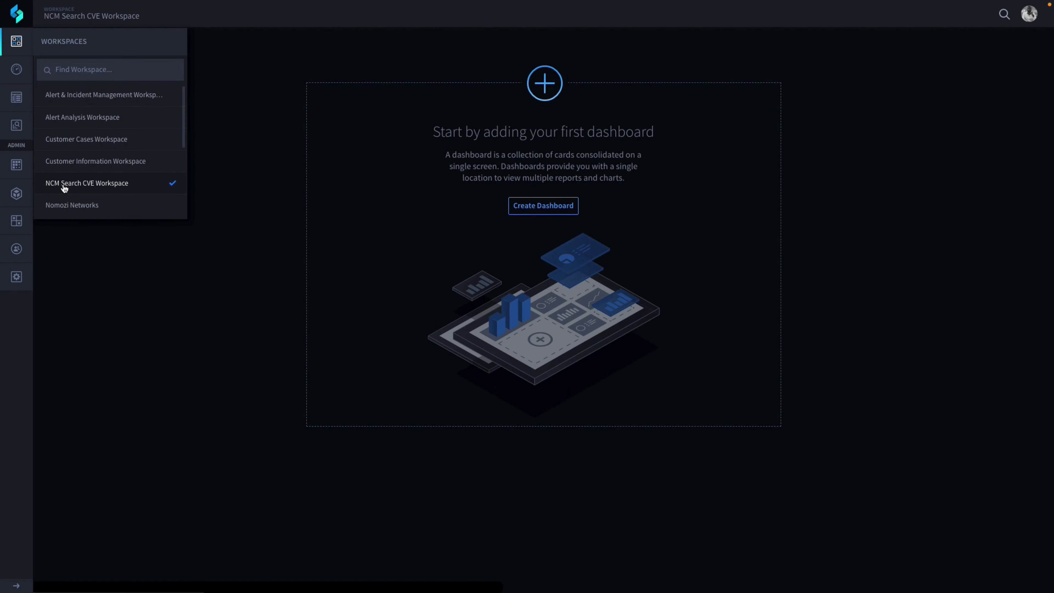
click(21, 101)
click(172, 149)
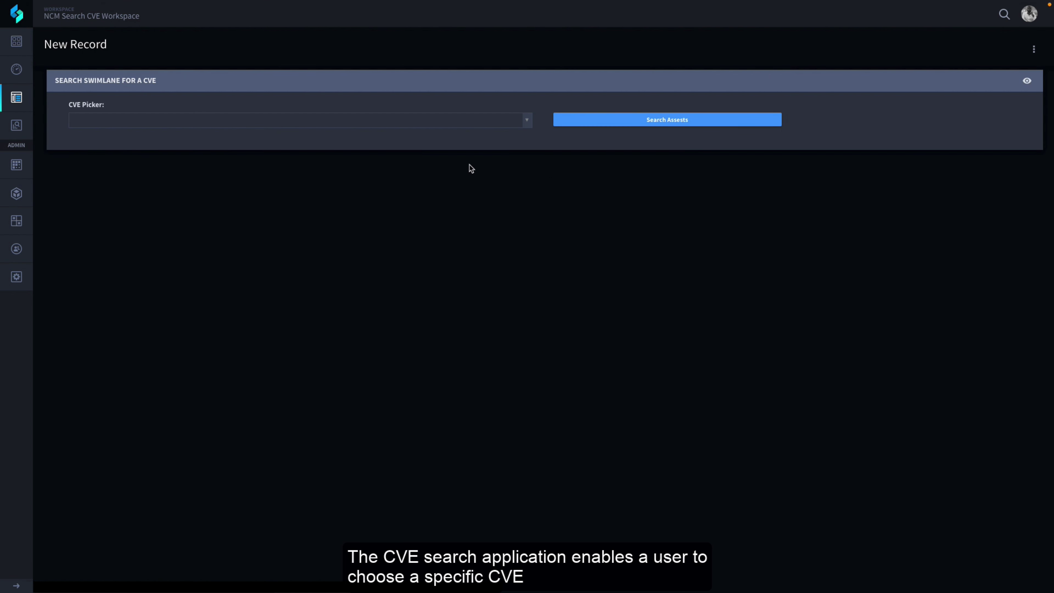
Step: Select CVE-2019-12262 and search for affected assets, confirming the record save
click(530, 128)
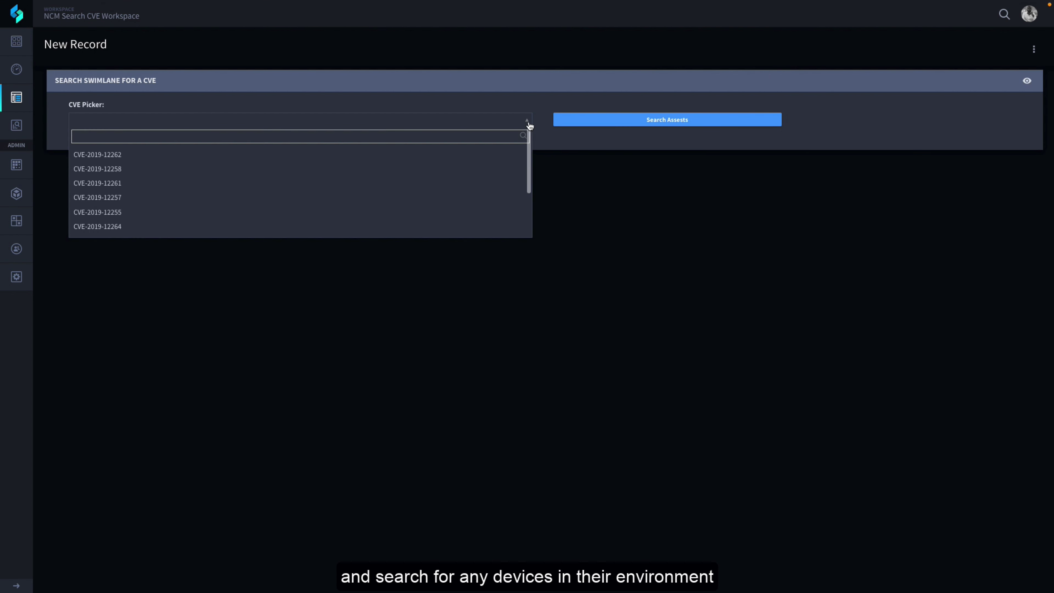
click(487, 155)
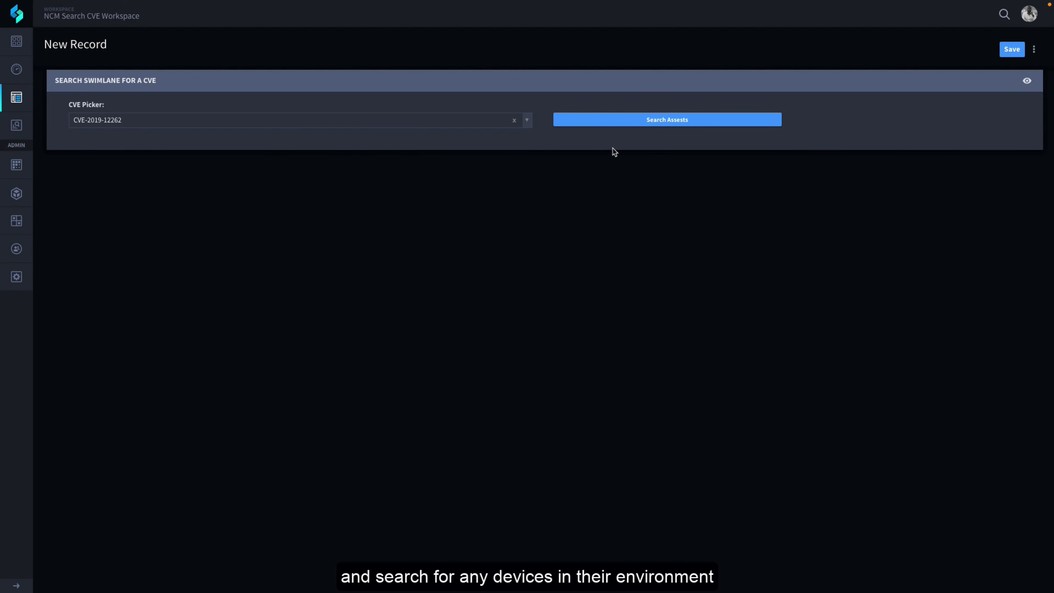
click(646, 124)
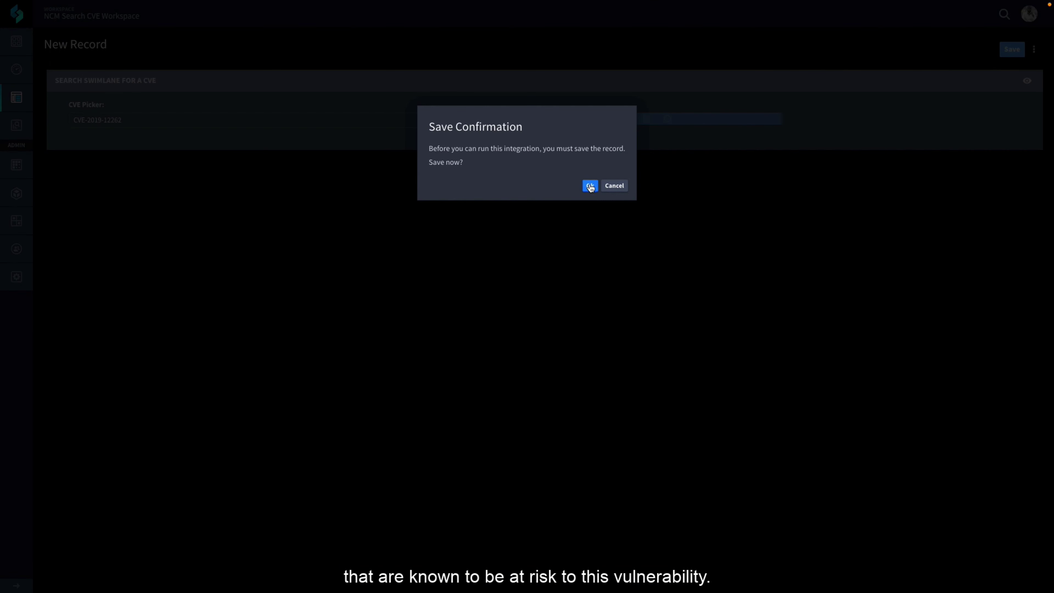
click(589, 185)
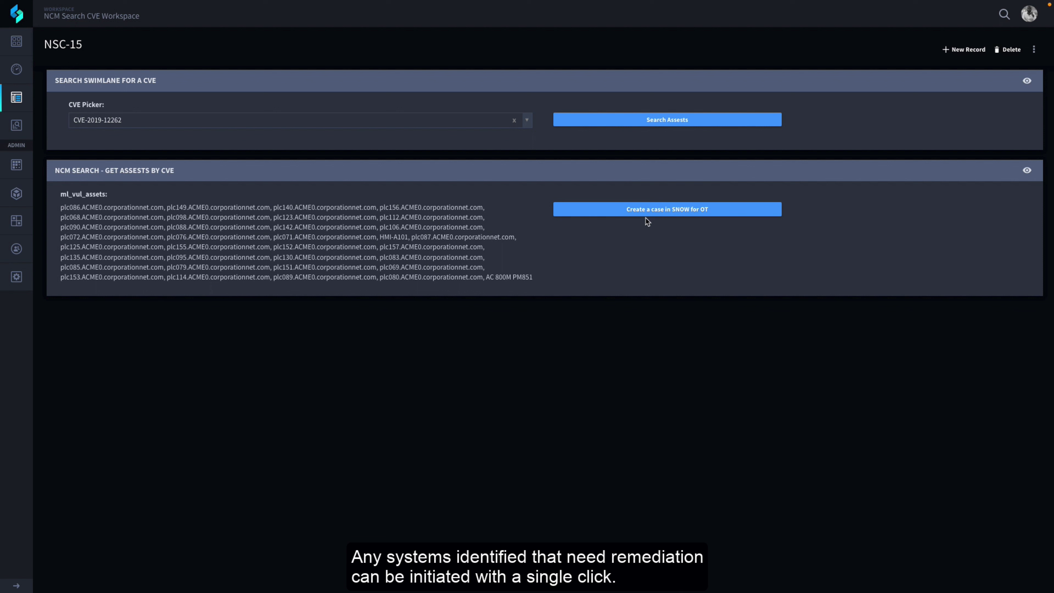
Step: Create a ServiceNow incident for the OT assets, returned as state New, severity 3 - Low
click(666, 212)
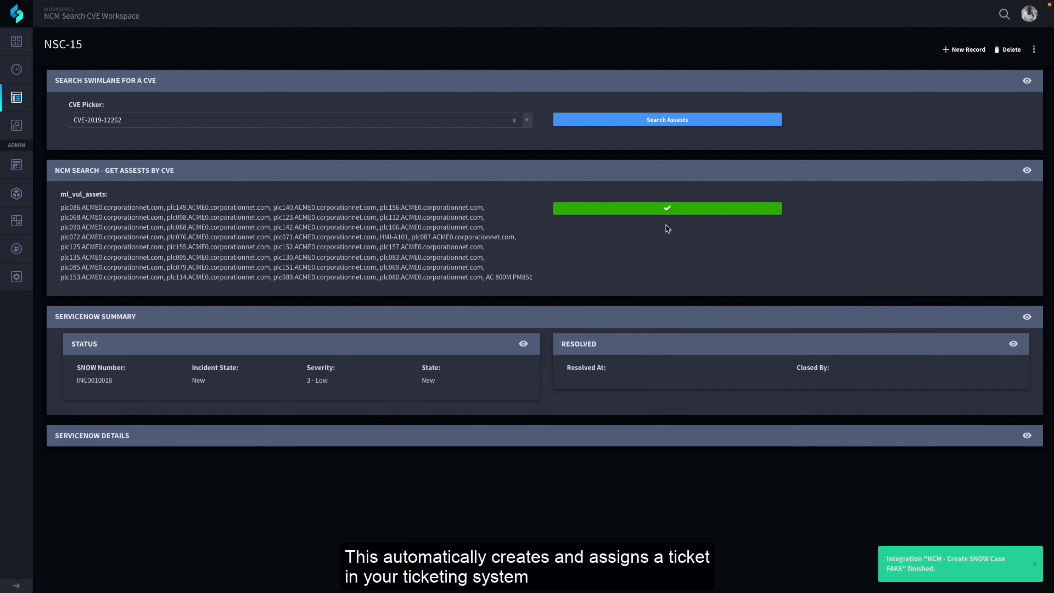